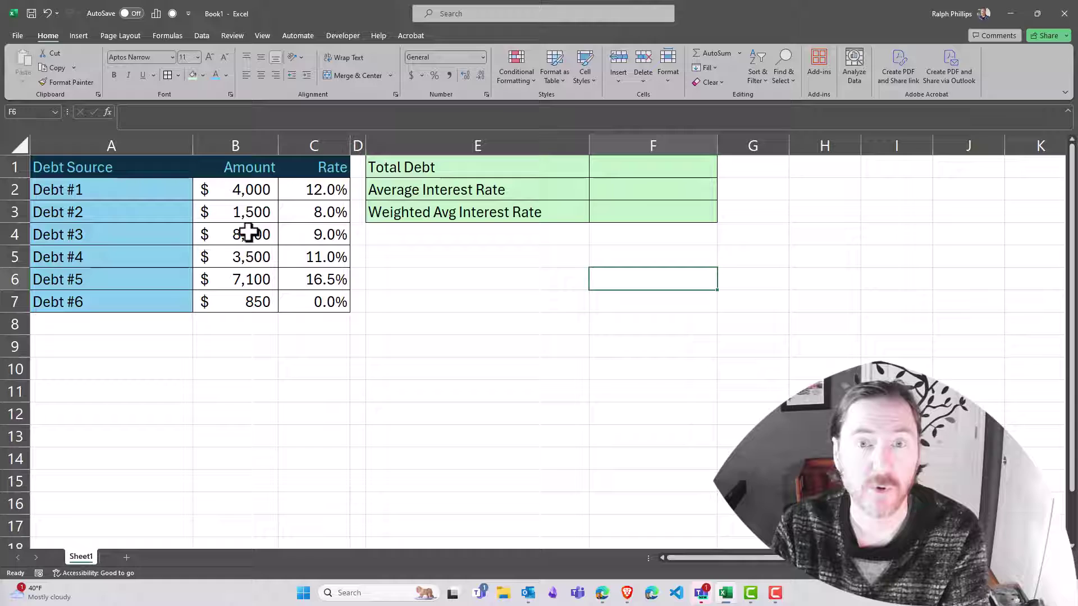
Sum the amounts B2:B7 with AutoSum in F1 so Total Debt shows $24,950.
{"action": "left_click_drag", "start_coordinate": [313, 192], "coordinate": [320, 298]}
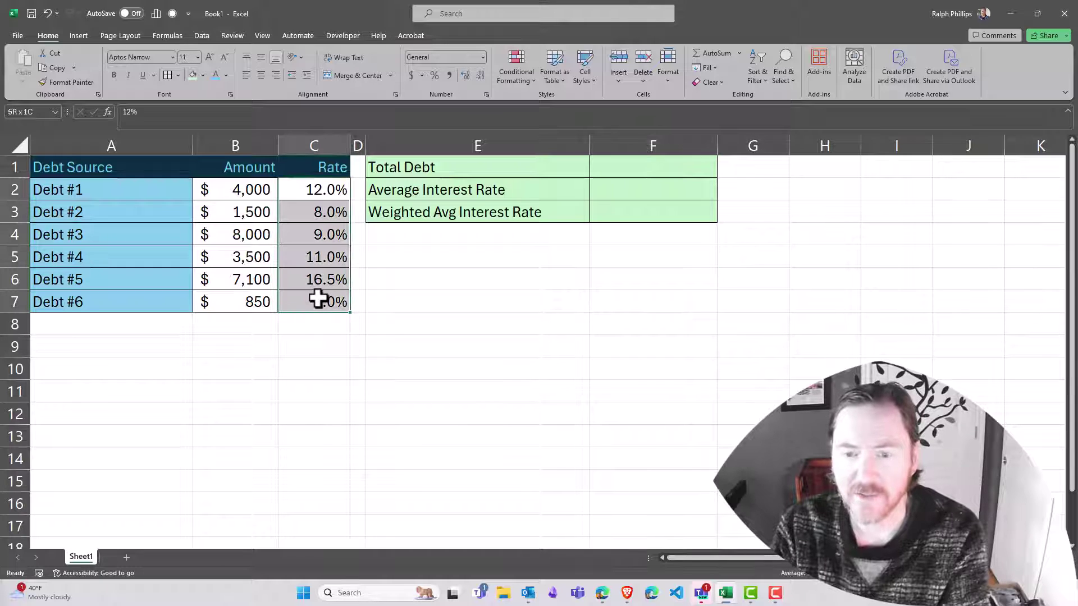
{"action": "left_click", "coordinate": [403, 298]}
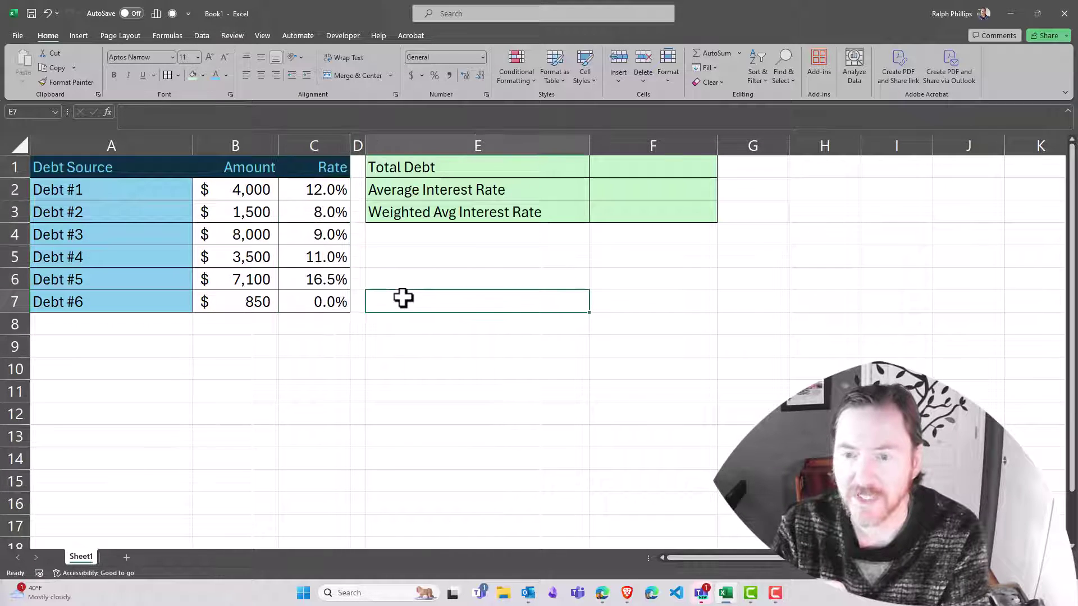
{"action": "left_click", "coordinate": [665, 167]}
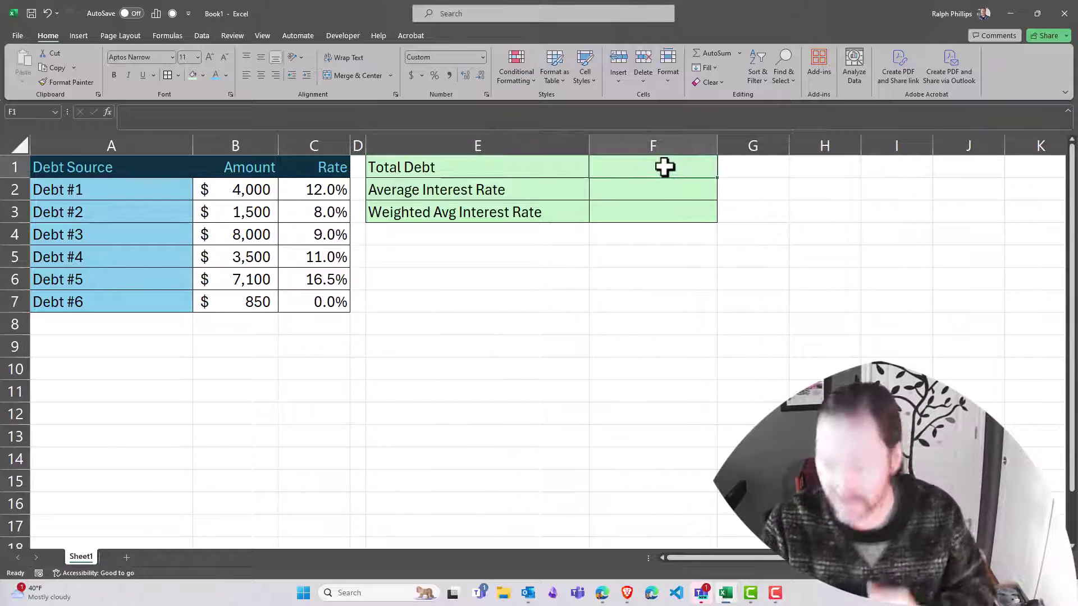
{"action": "left_click", "coordinate": [713, 55]}
{"action": "left_click_drag", "start_coordinate": [258, 192], "coordinate": [262, 303]}
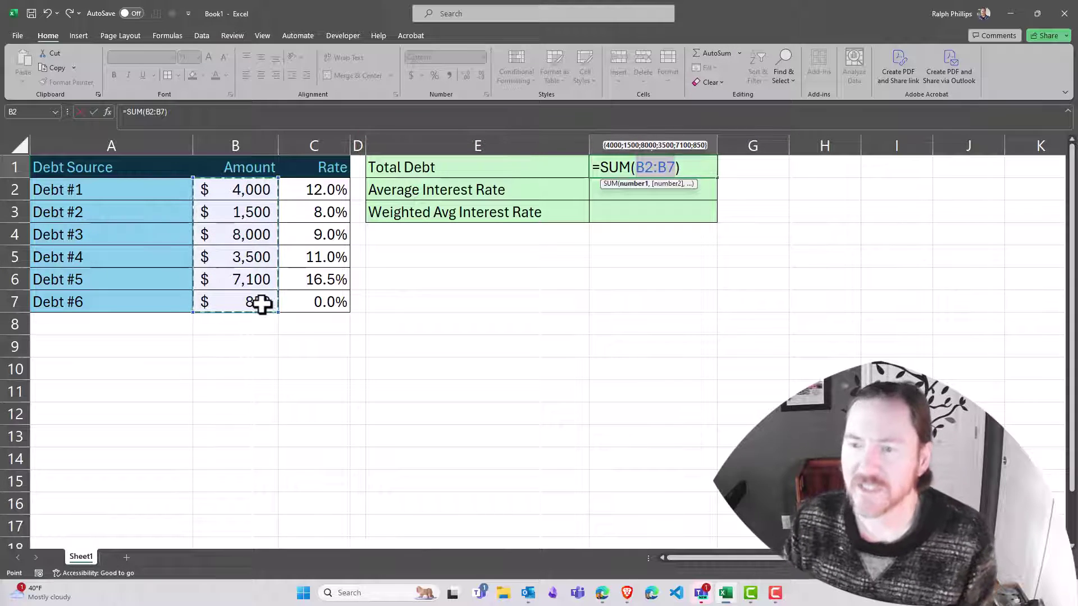
{"action": "key", "text": "Return"}
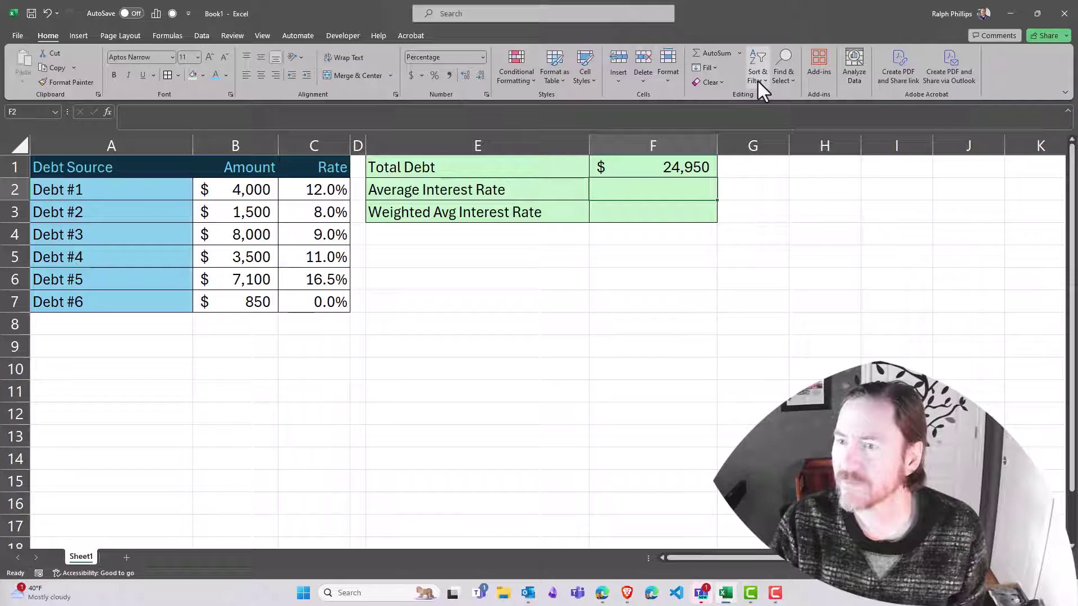
Use AutoSum's Average on rates C2:C7 in F2, giving 9.4%.
{"action": "left_click", "coordinate": [740, 52]}
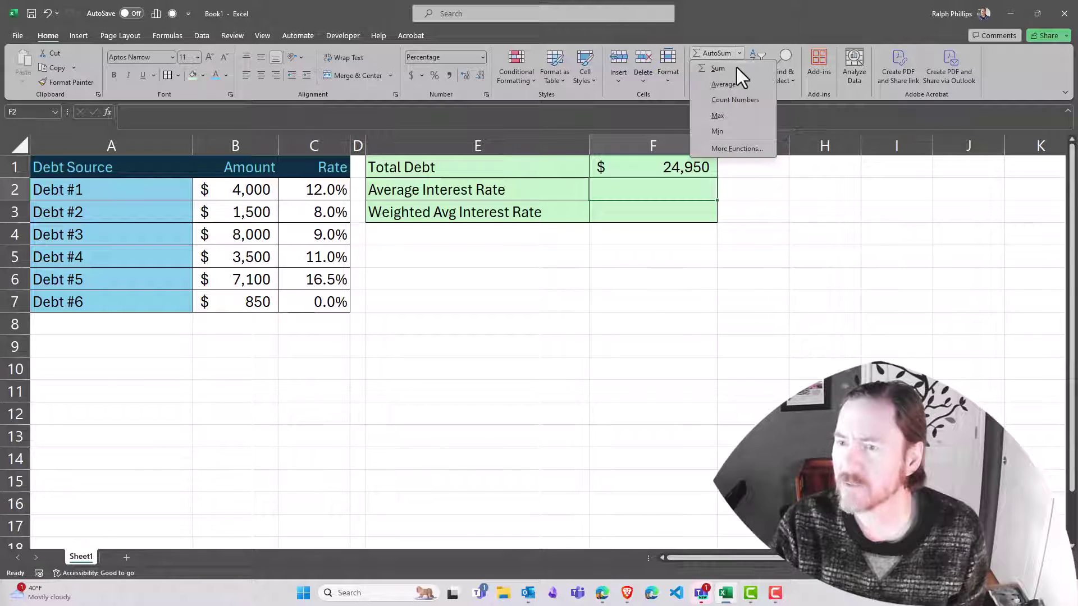
{"action": "left_click", "coordinate": [732, 85]}
{"action": "left_click_drag", "start_coordinate": [308, 187], "coordinate": [313, 302]}
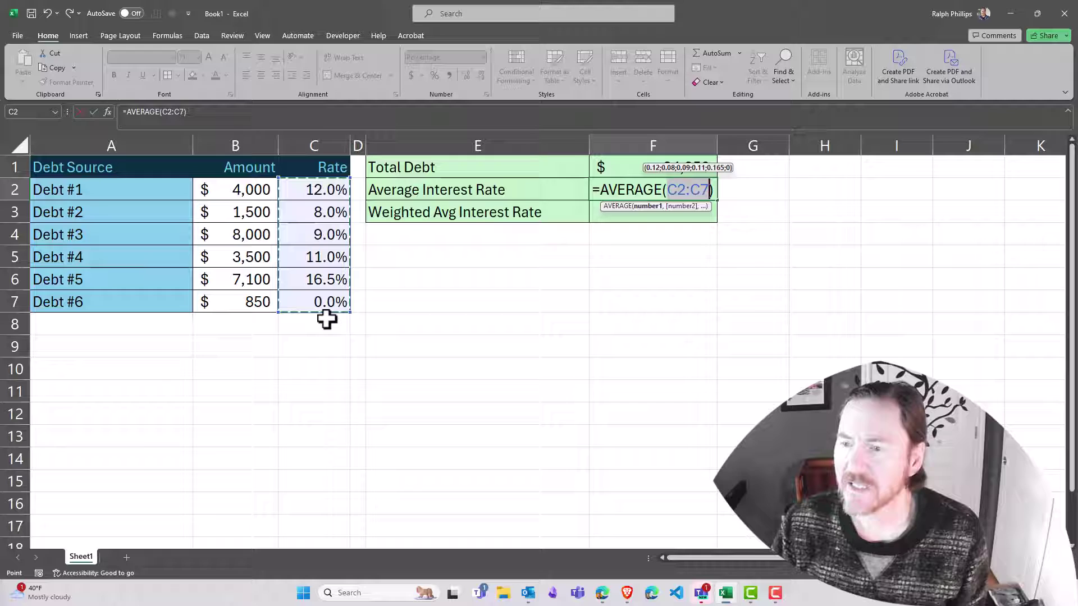
{"action": "key", "text": "Return"}
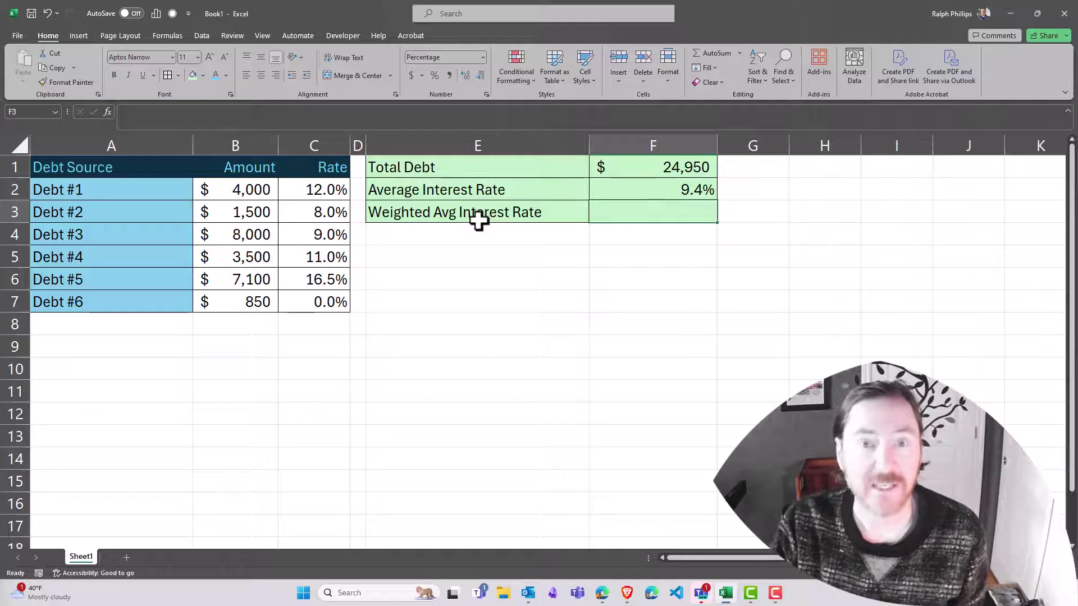
{"action": "left_click", "coordinate": [583, 235]}
{"action": "left_click", "coordinate": [596, 240]}
{"action": "left_click", "coordinate": [517, 213]}
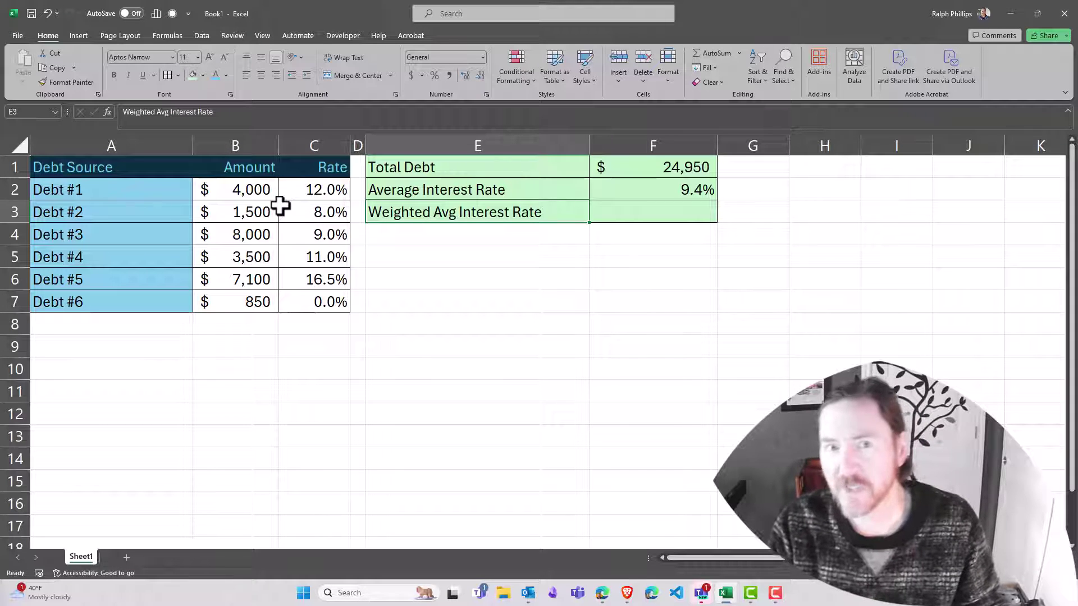
{"action": "left_click", "coordinate": [686, 212]}
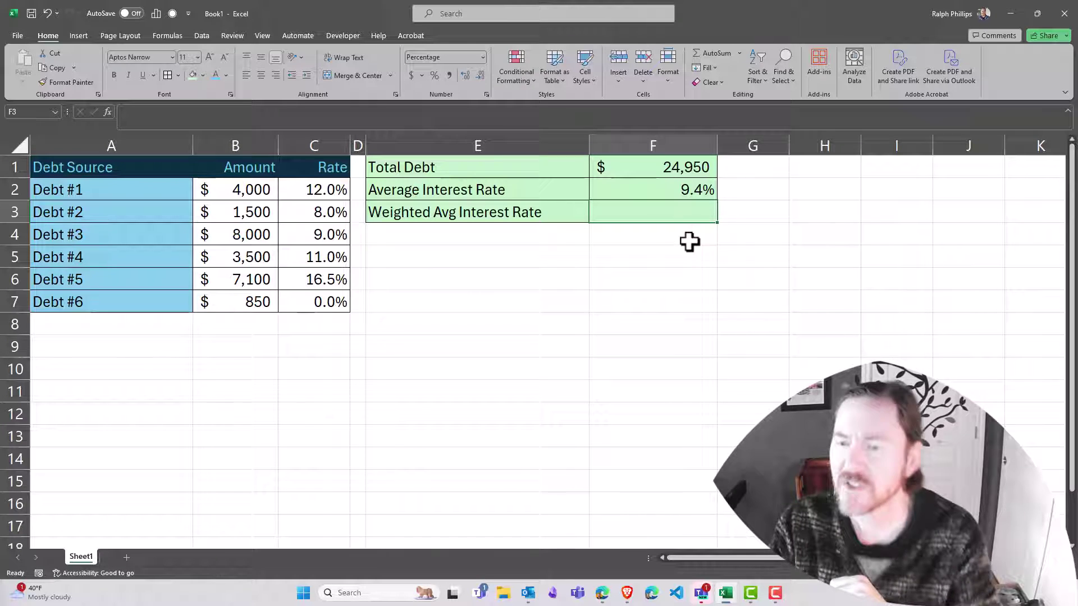
{"action": "mouse_move", "coordinate": [651, 220]}
{"action": "left_mouse_down"}
{"action": "mouse_move", "coordinate": [647, 229]}
{"action": "mouse_move", "coordinate": [647, 216]}
{"action": "left_mouse_up"}
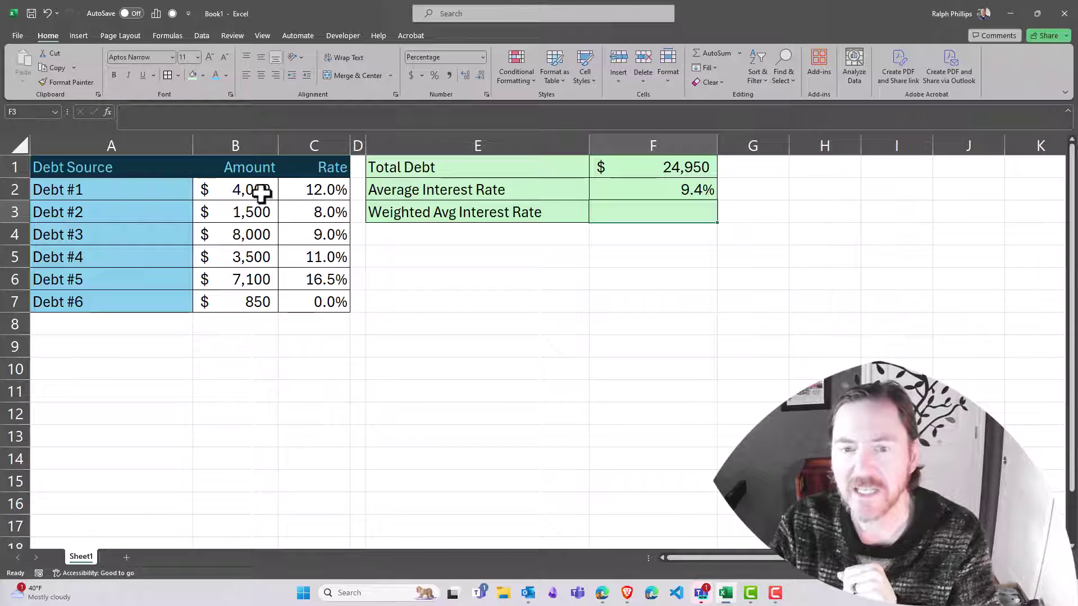
{"action": "left_click", "coordinate": [260, 189]}
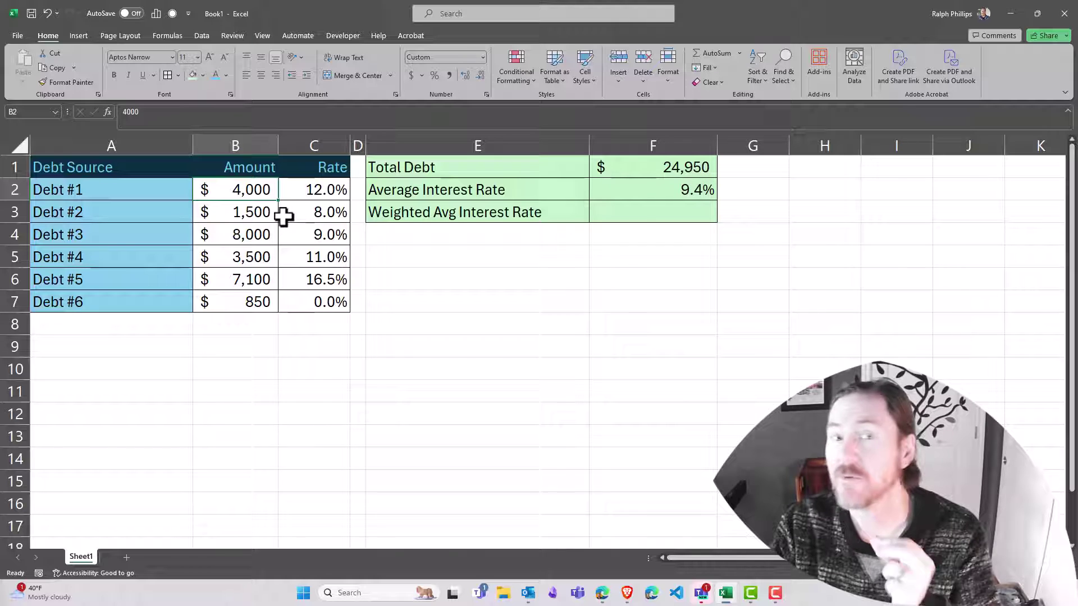
{"action": "left_click", "coordinate": [332, 191]}
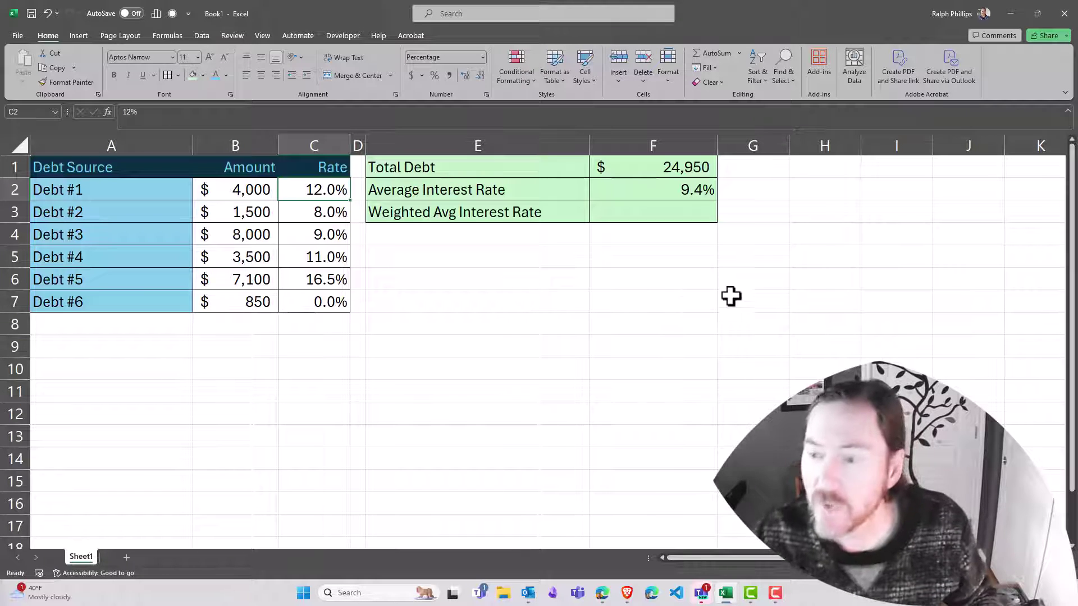
In F3, build =SUMPRODUCT(B2:B7,C2:C7) from the amount and rate ranges.
{"action": "left_click", "coordinate": [680, 238]}
{"action": "left_click", "coordinate": [673, 217]}
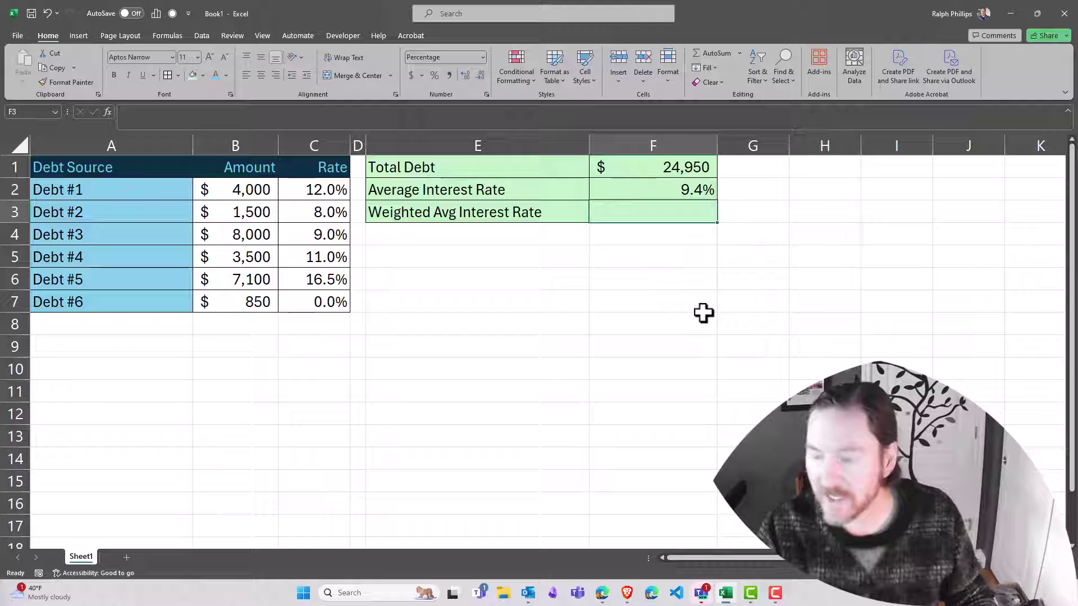
{"action": "type", "text": "="}
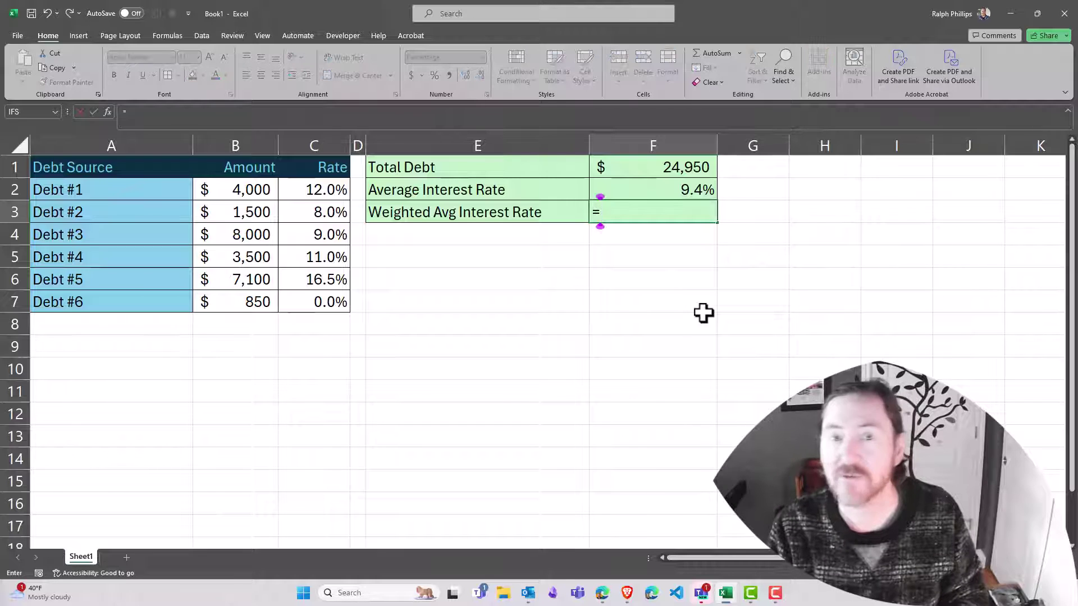
{"action": "type", "text": "sumpr"}
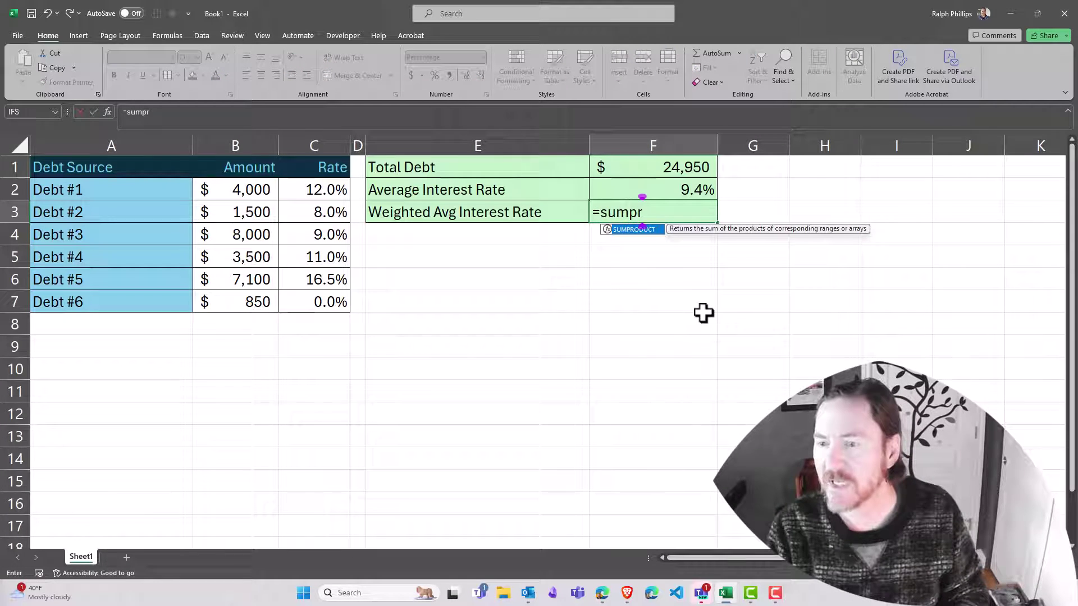
{"action": "key", "text": "Tab"}
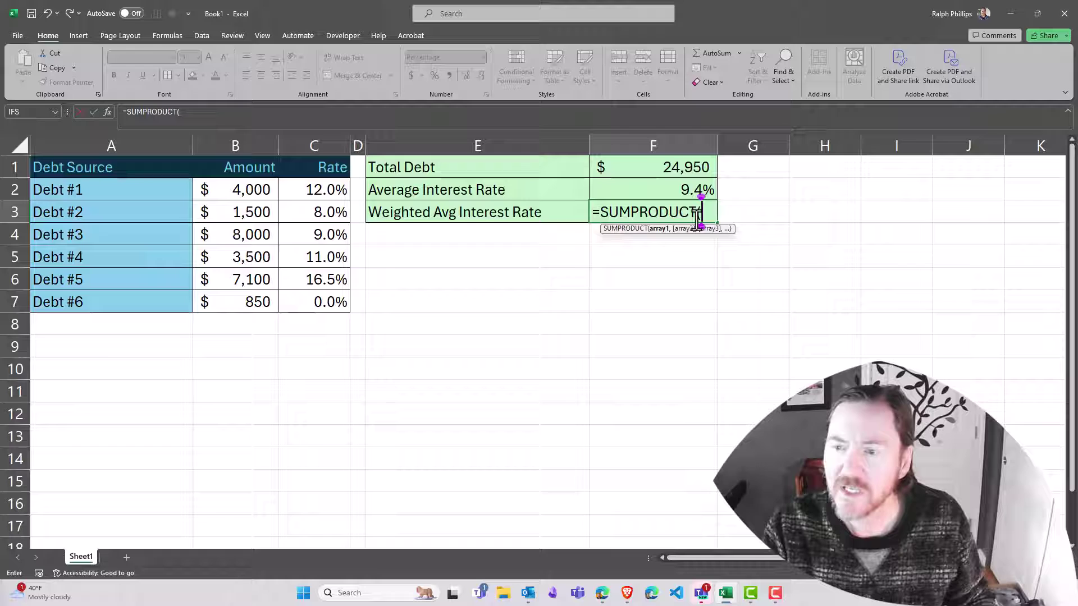
{"action": "left_click_drag", "start_coordinate": [252, 192], "coordinate": [255, 298]}
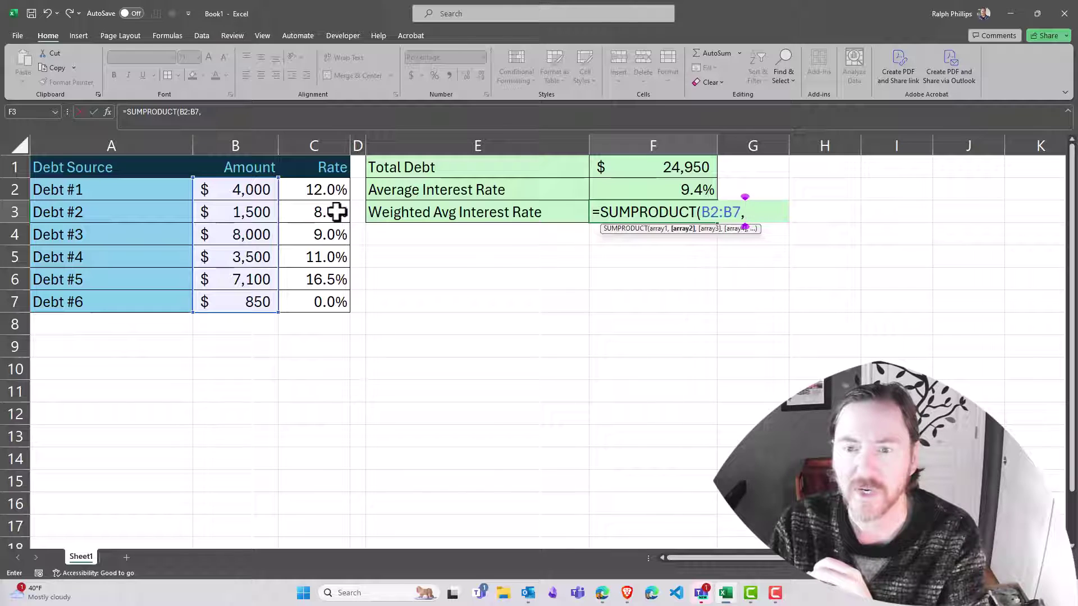
{"action": "left_click", "coordinate": [307, 189]}
{"action": "left_click_drag", "start_coordinate": [307, 189], "coordinate": [308, 308]}
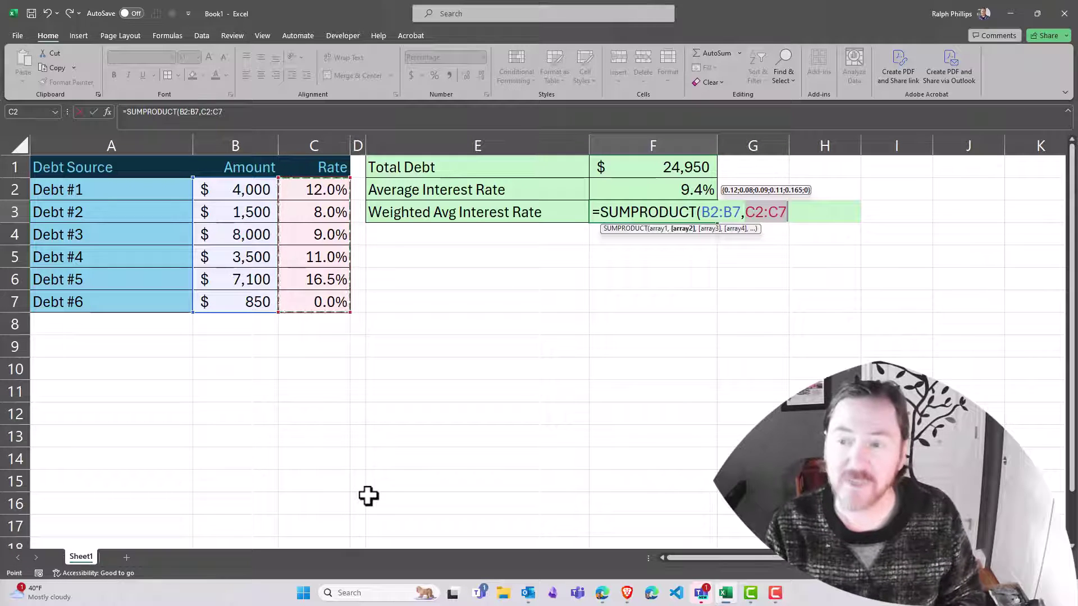
{"action": "type", "text": ")/"}
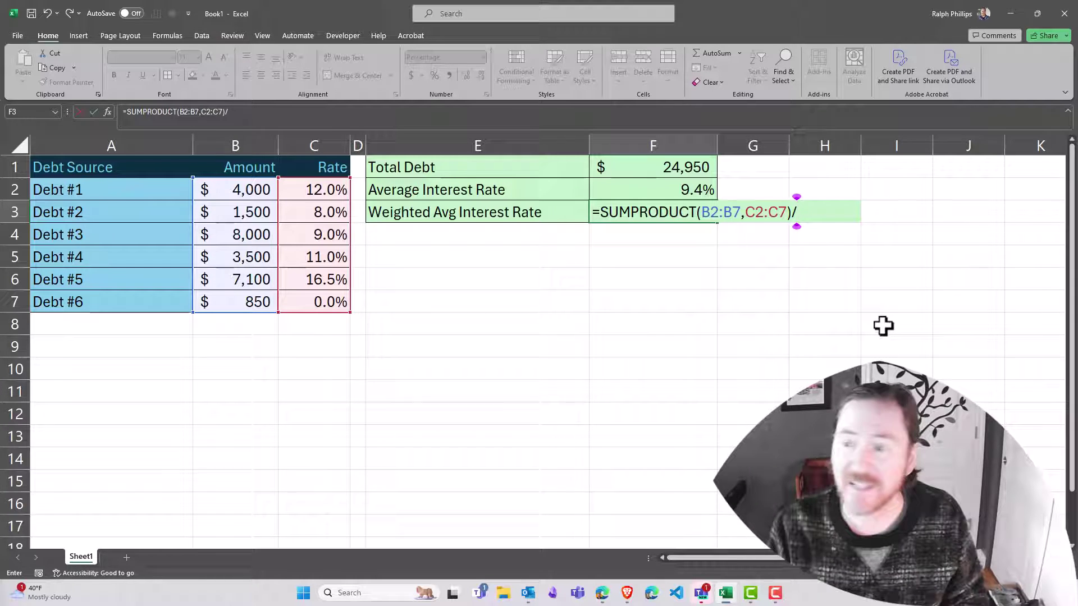
Divide F3's SUMPRODUCT by F1 instead of sum(B2:B7), giving 11.5%.
{"action": "type", "text": "sum("}
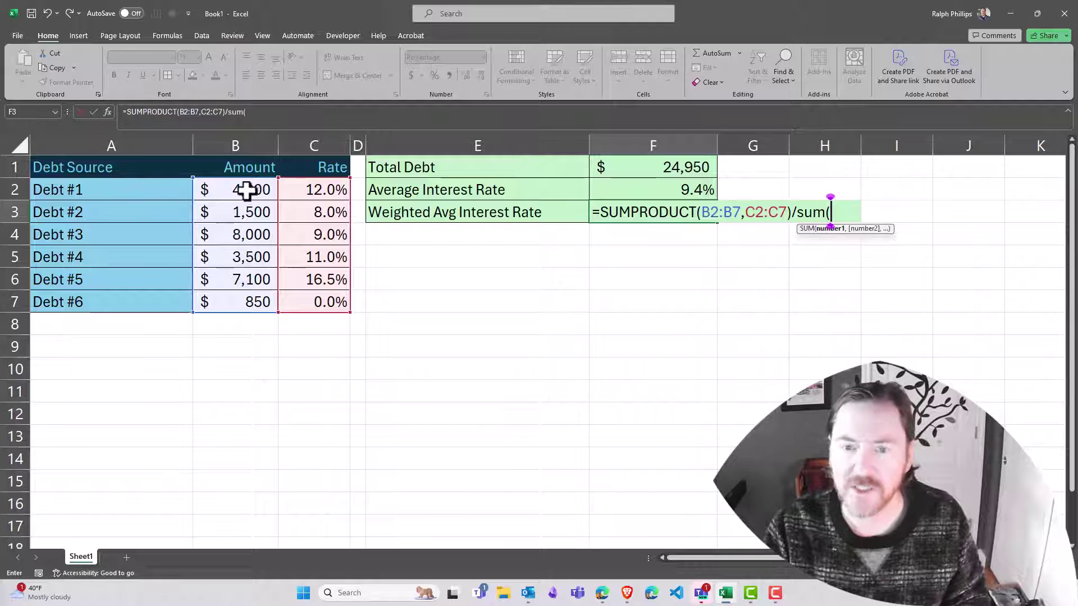
{"action": "left_click_drag", "start_coordinate": [246, 191], "coordinate": [247, 295]}
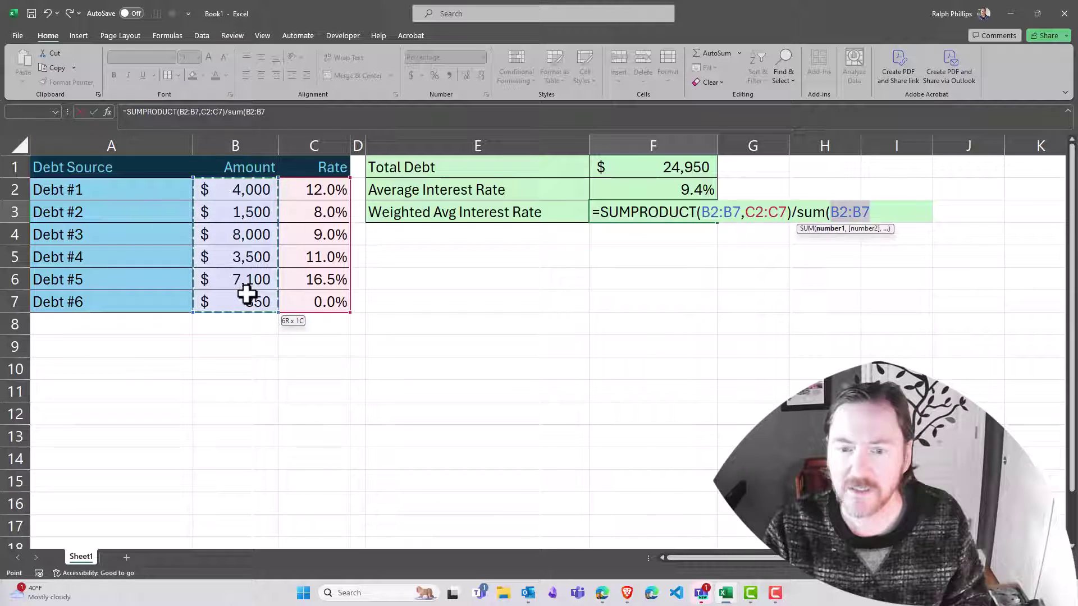
{"action": "type", "text": ")"}
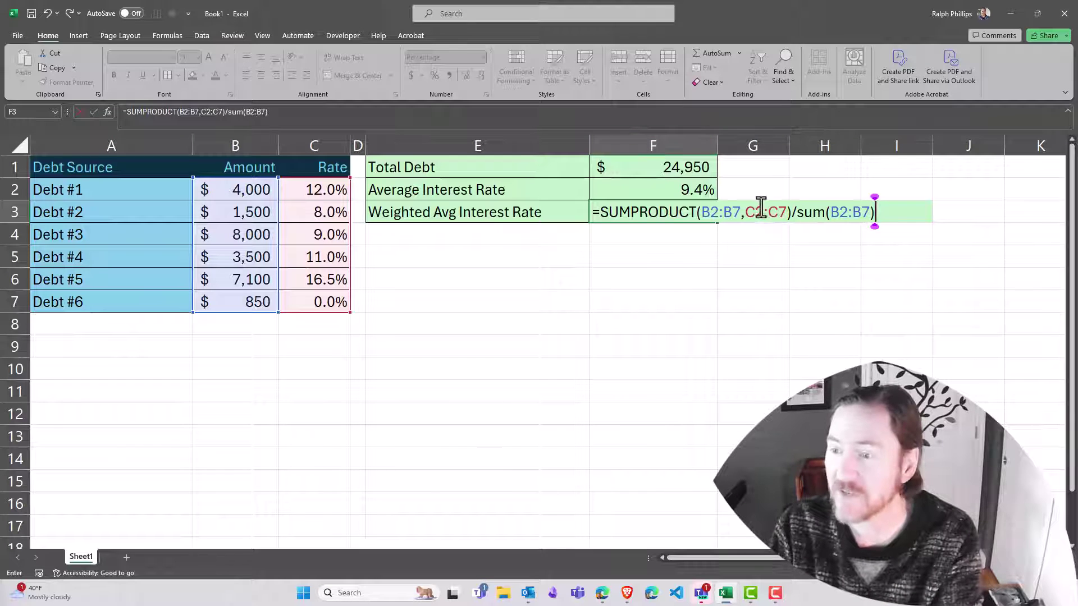
{"action": "left_click_drag", "start_coordinate": [794, 213], "coordinate": [908, 214]}
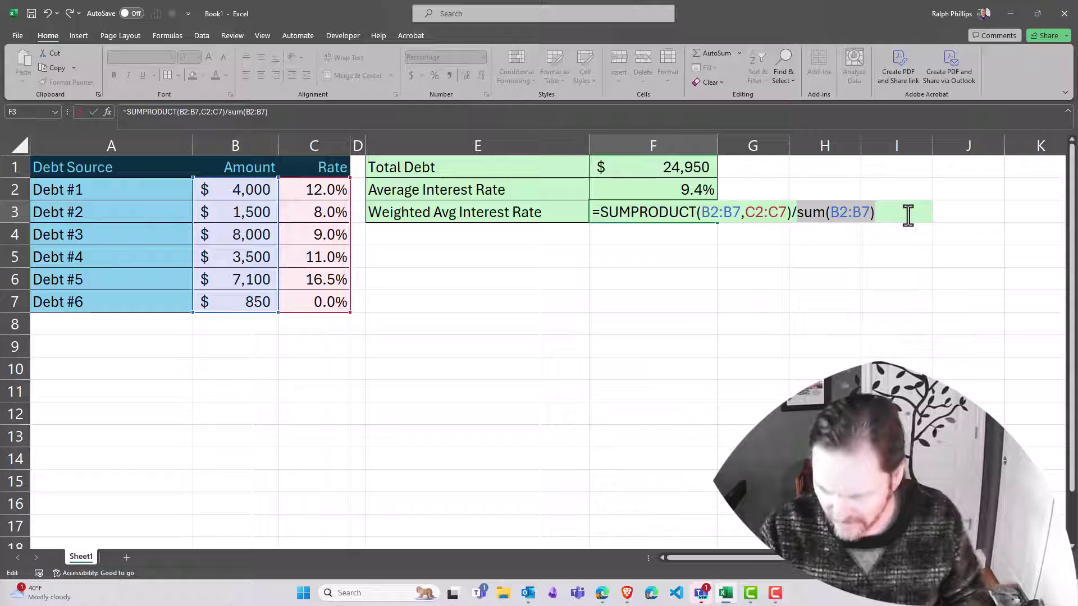
{"action": "key", "text": "BackSpace"}
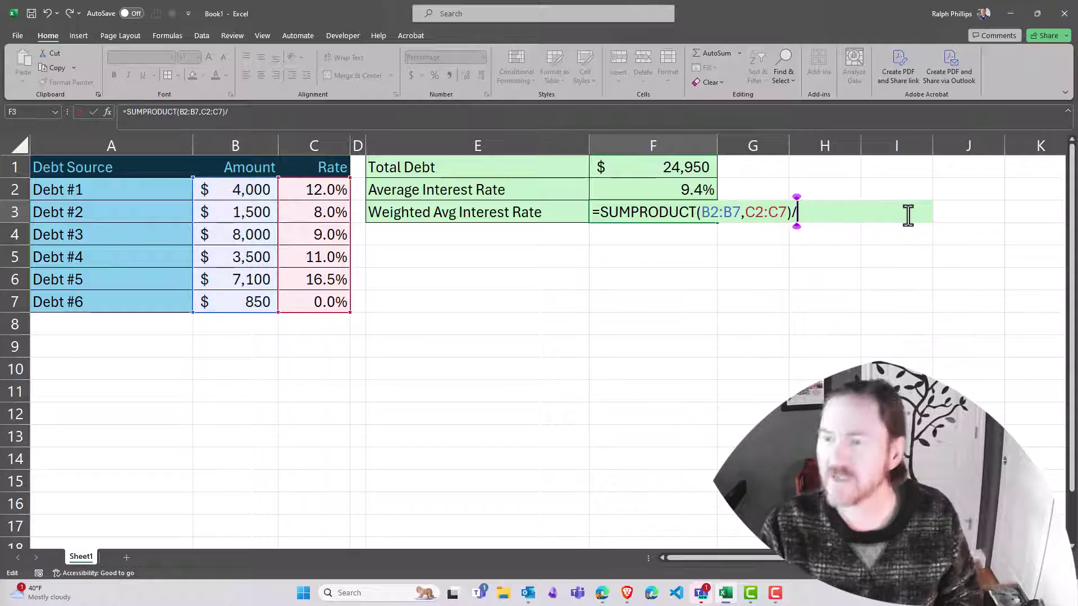
{"action": "left_click", "coordinate": [689, 169]}
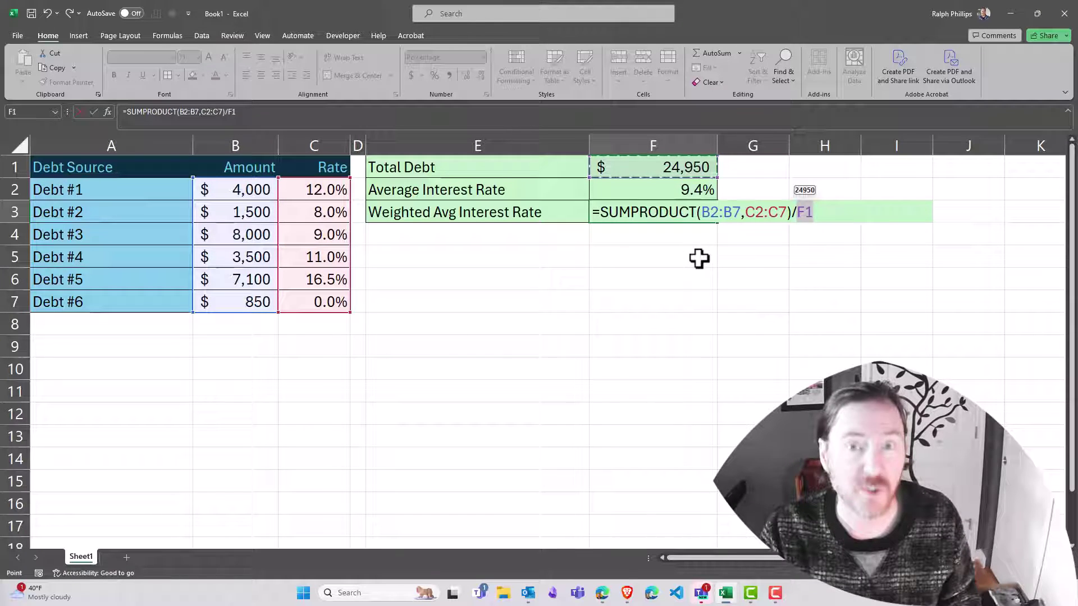
{"action": "key", "text": "Return"}
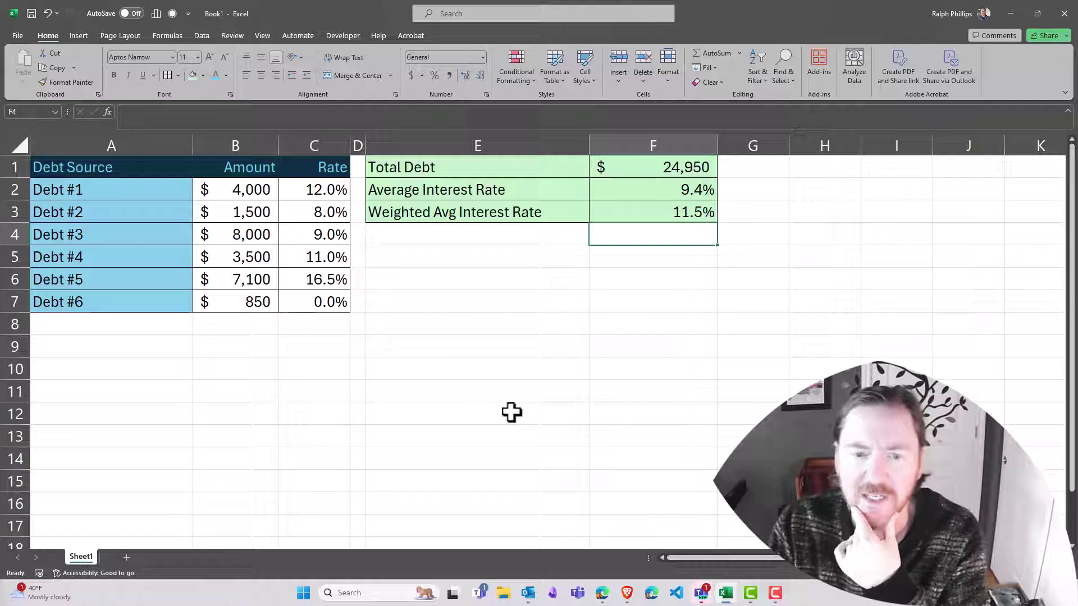
{"action": "left_click", "coordinate": [345, 396]}
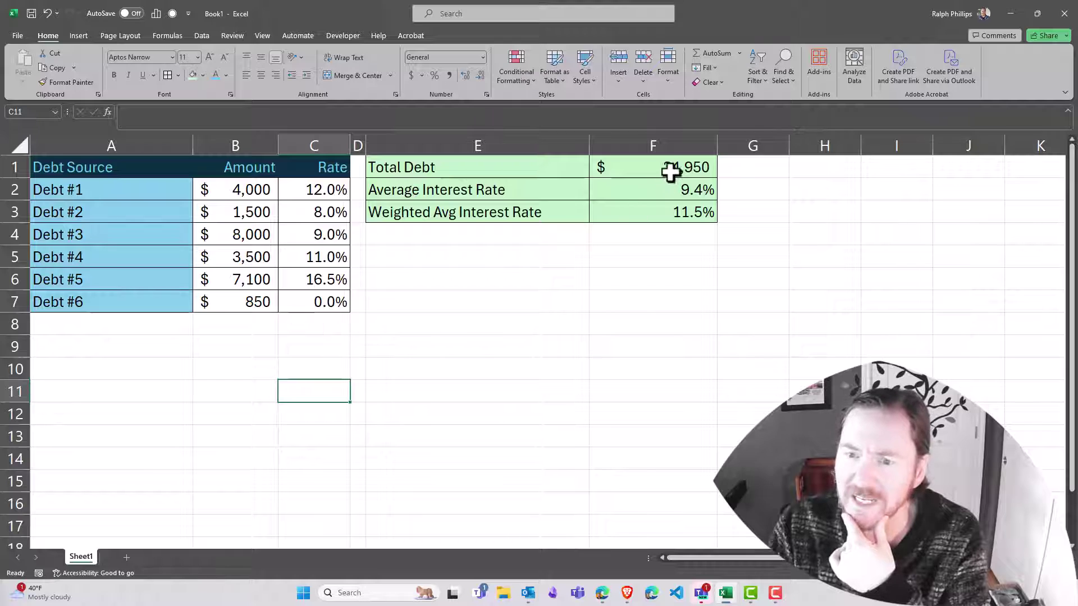
{"action": "left_click", "coordinate": [665, 188]}
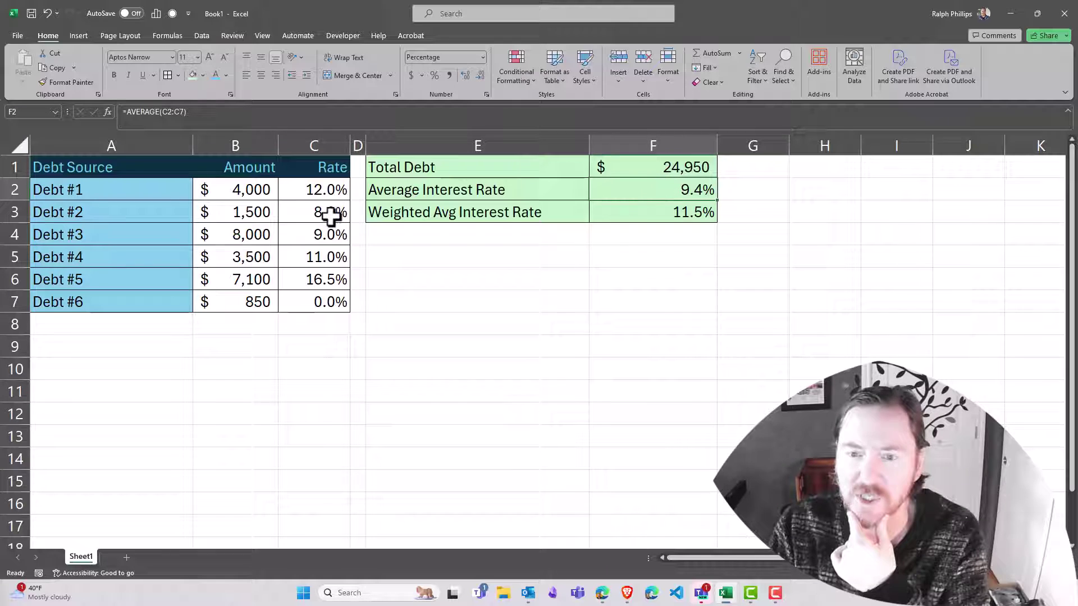
{"action": "left_click_drag", "start_coordinate": [327, 192], "coordinate": [327, 314]}
{"action": "left_click", "coordinate": [324, 306]}
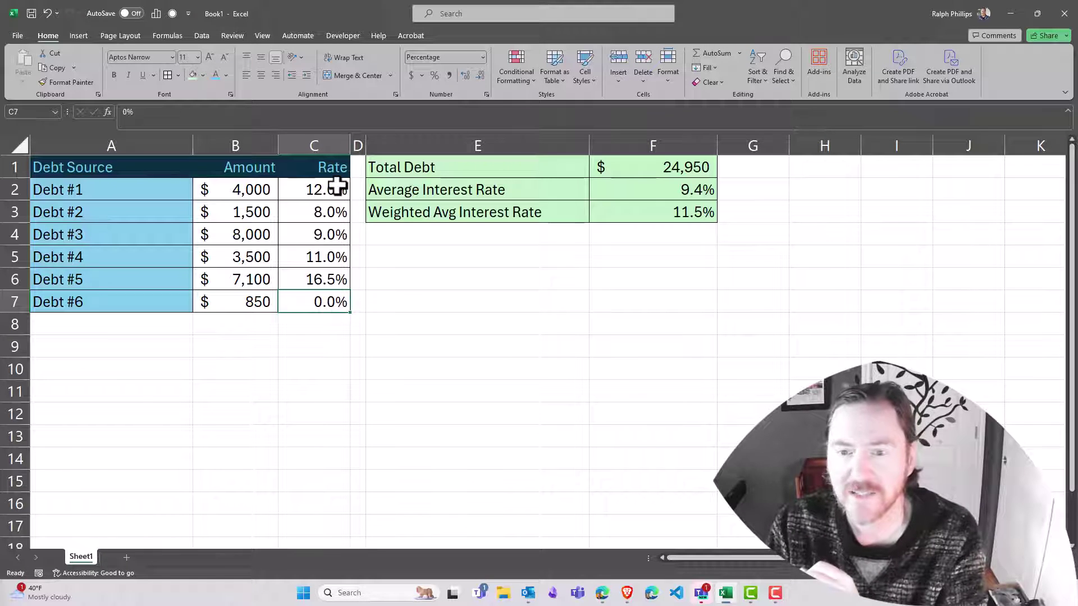
{"action": "left_click_drag", "start_coordinate": [337, 188], "coordinate": [341, 296]}
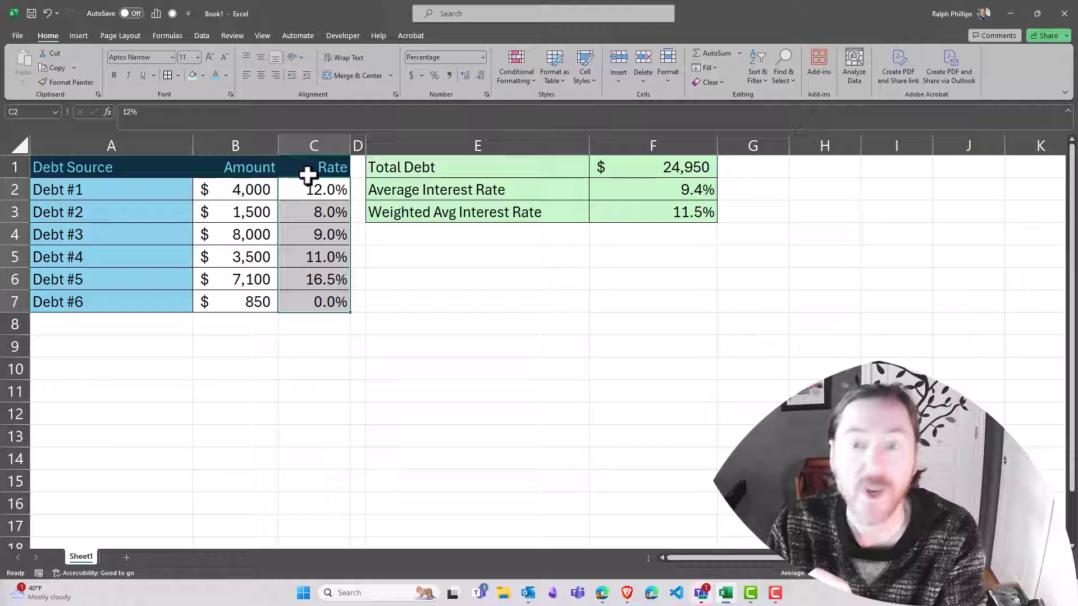
{"action": "left_click", "coordinate": [298, 322]}
{"action": "left_click_drag", "start_coordinate": [275, 309], "coordinate": [242, 303]}
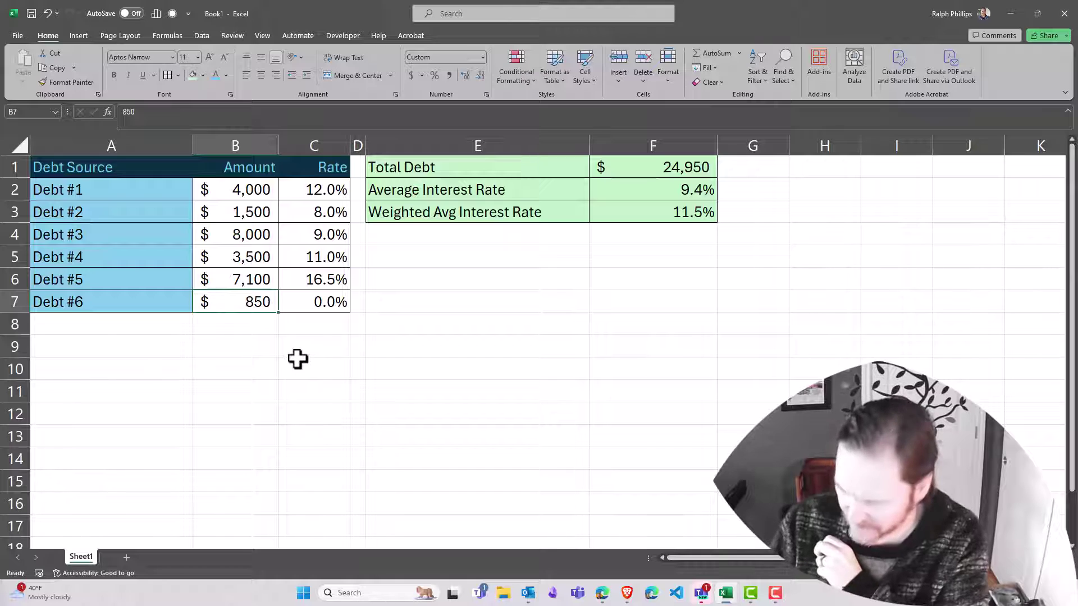
Set Debt #6's amount in B7 to 0 and check the F2 and F3 formulas.
{"action": "type", "text": "0"}
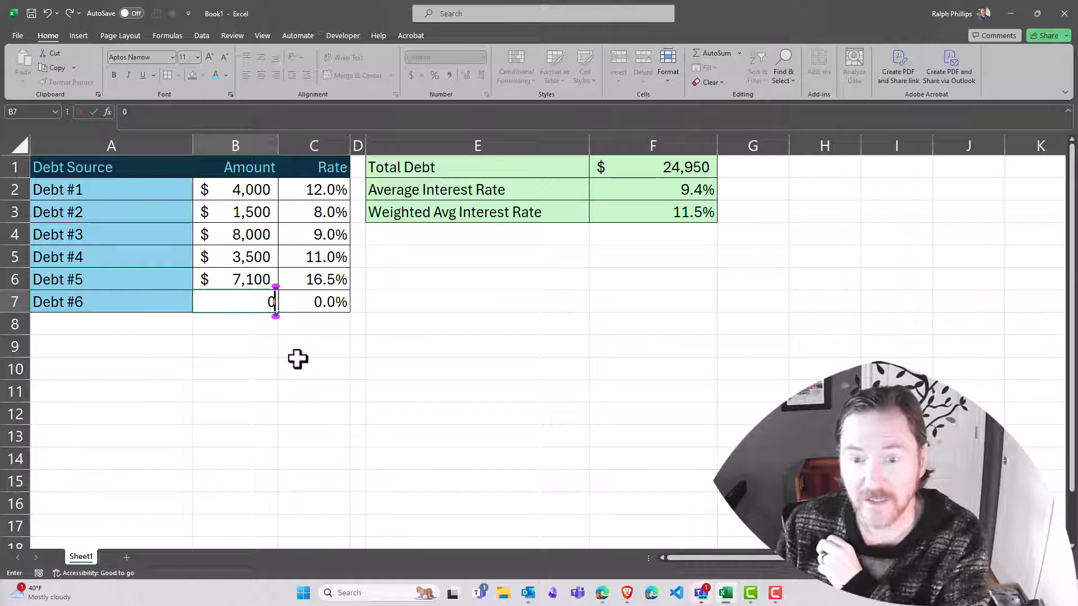
{"action": "key", "text": "Return"}
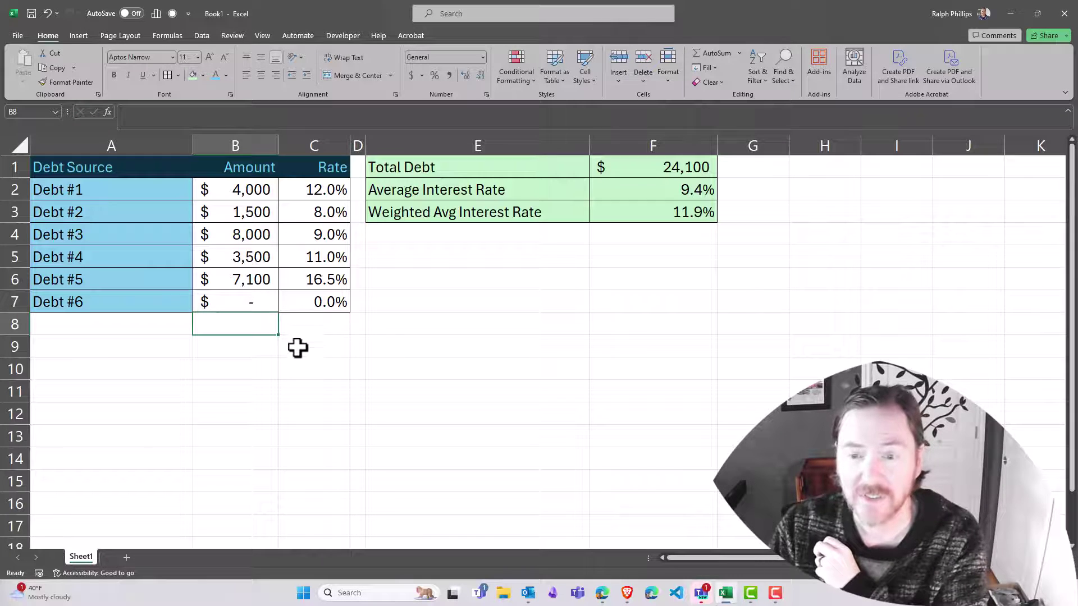
{"action": "left_click", "coordinate": [689, 191]}
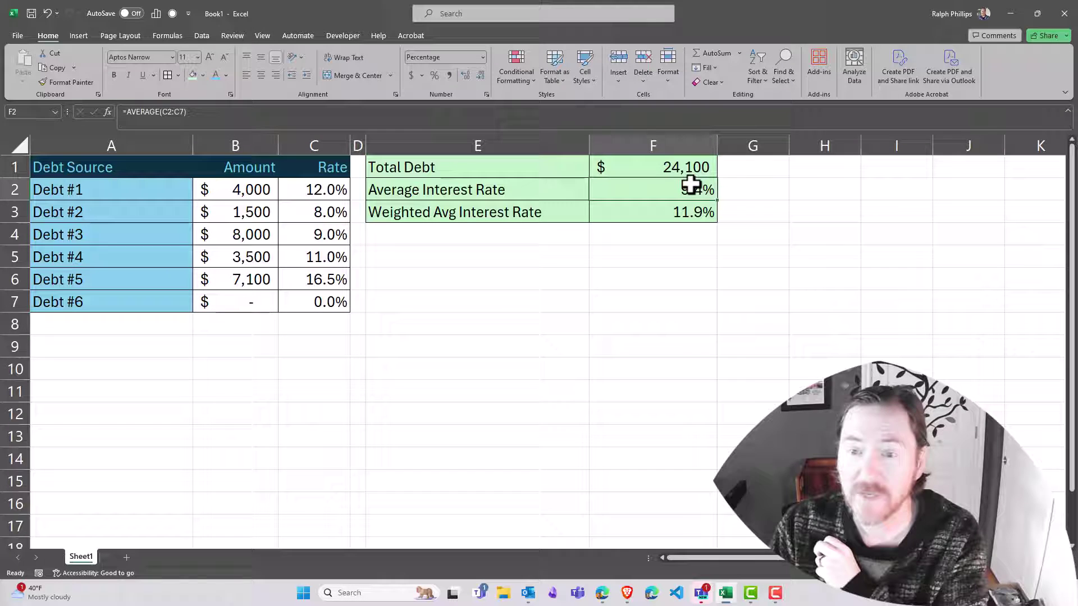
{"action": "left_click", "coordinate": [685, 216]}
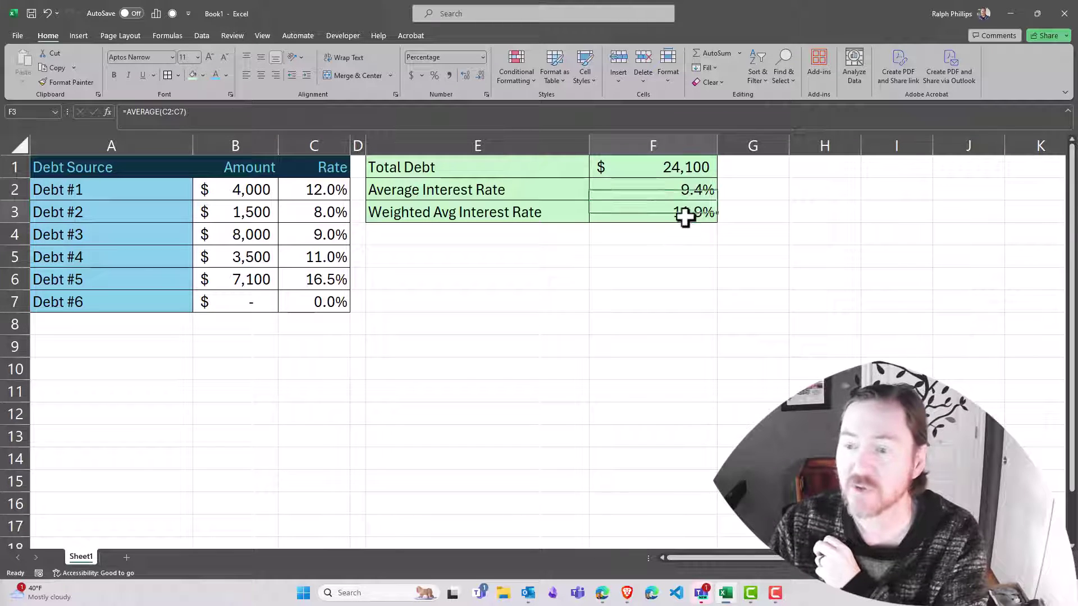
Restore B7 to 850 and review the weighted average result.
{"action": "left_click", "coordinate": [261, 308]}
{"action": "type", "text": "850"}
{"action": "key", "text": "Return"}
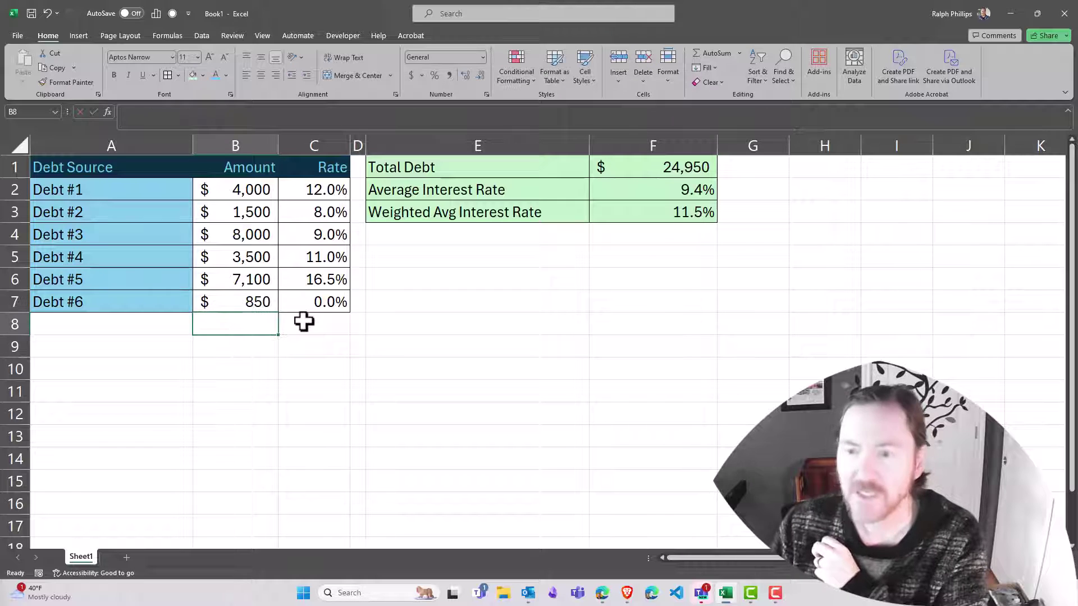
{"action": "left_click", "coordinate": [686, 216]}
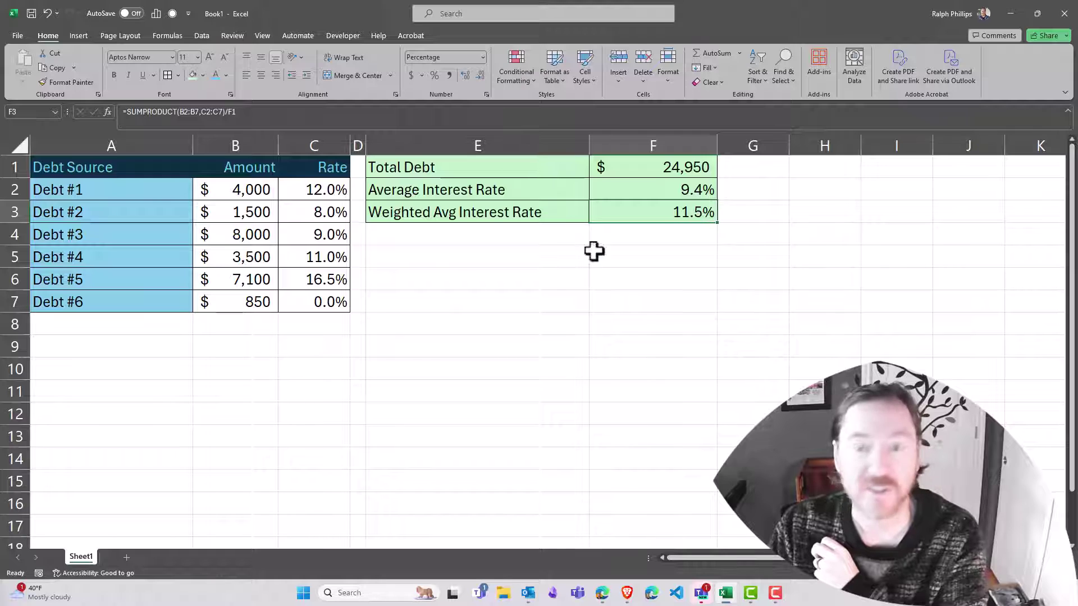
Set B7 to 0 again so the weighted average rises to 11.9%.
{"action": "left_click", "coordinate": [242, 301]}
{"action": "type", "text": "0"}
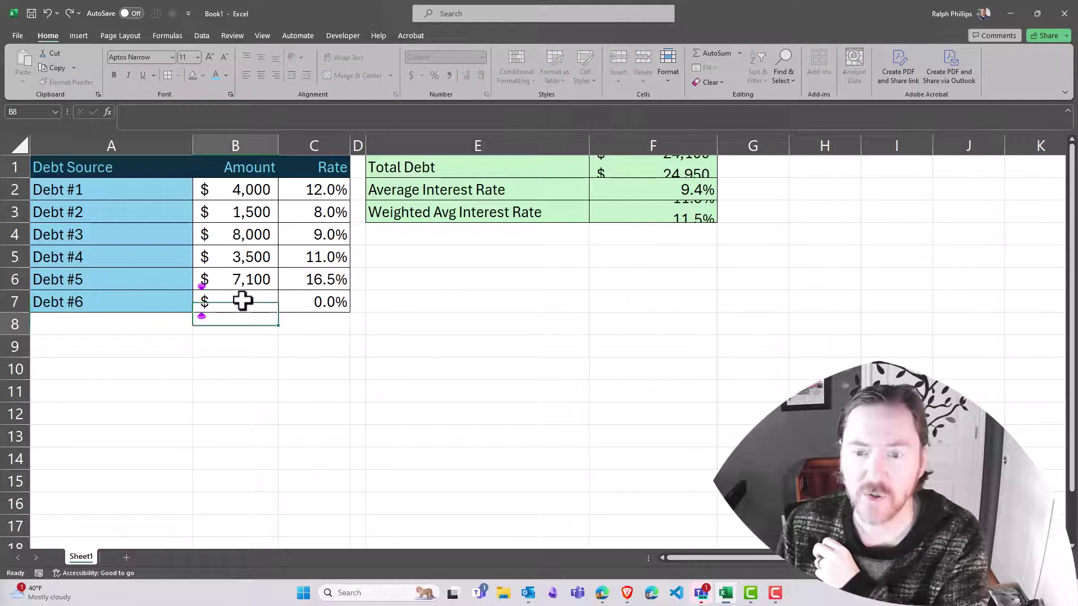
{"action": "key", "text": "Return"}
{"action": "left_click", "coordinate": [686, 214]}
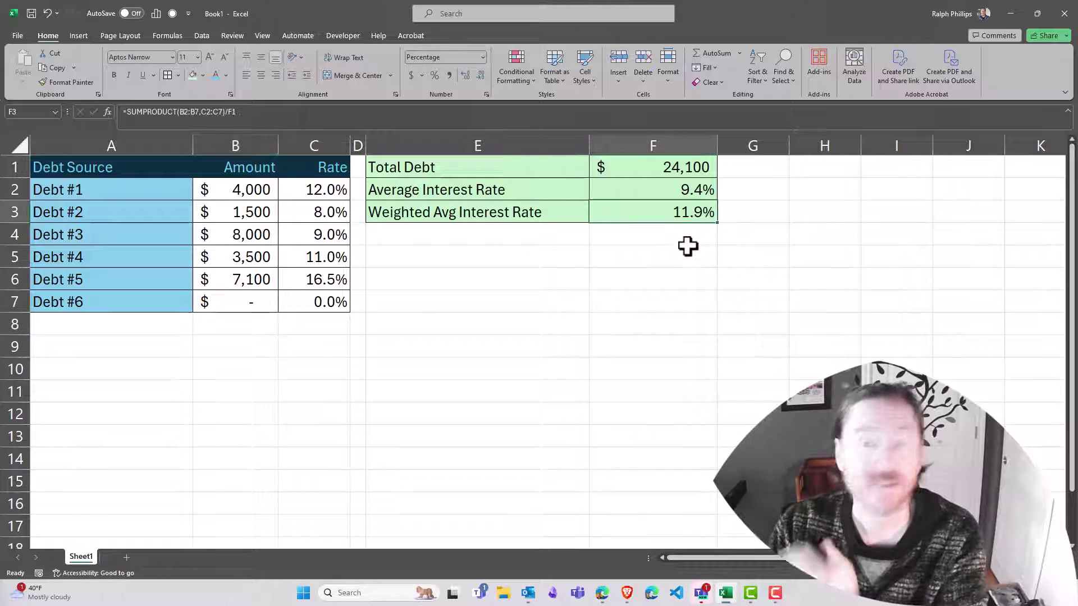
Enter 50,000 as Debt #6's amount in B7 and inspect the weighted average.
{"action": "left_click", "coordinate": [259, 306]}
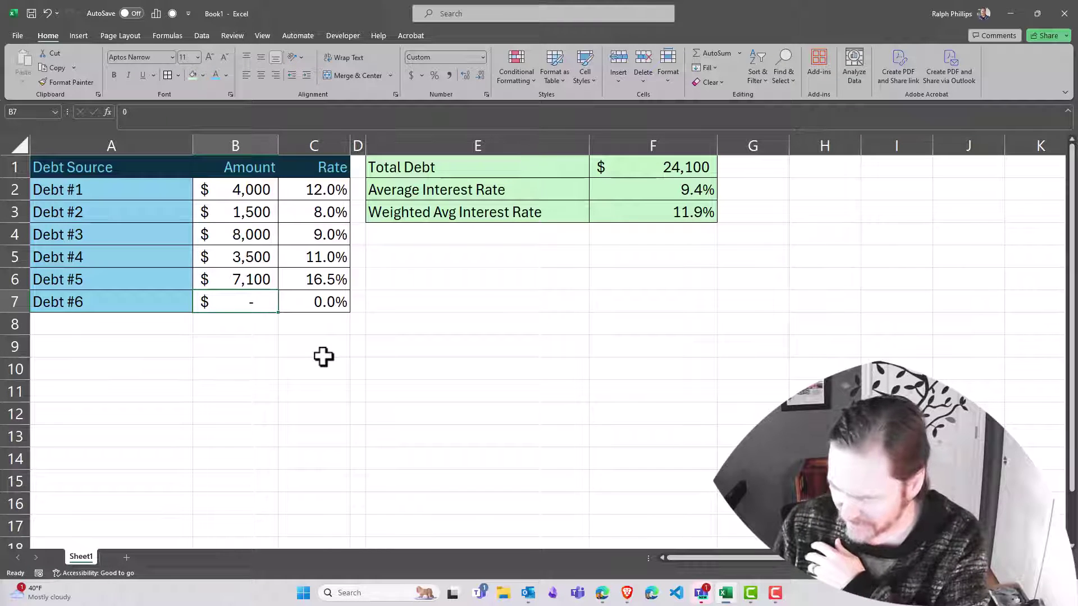
{"action": "type", "text": "50000"}
{"action": "key", "text": "Return"}
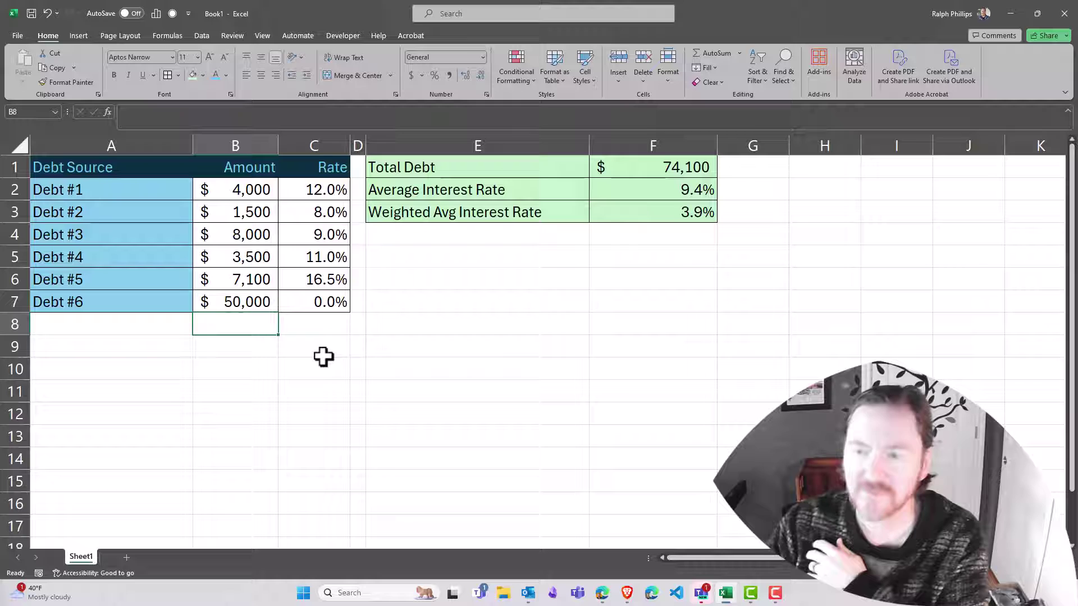
{"action": "left_click", "coordinate": [693, 218]}
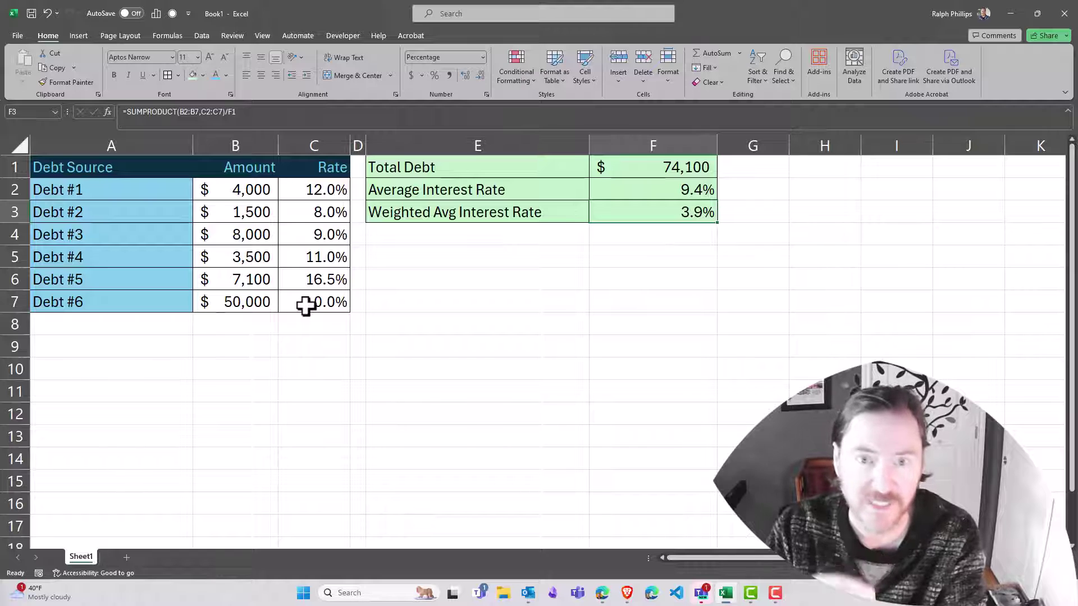
Restore B7 to 850 and select the interest rates C2:C7.
{"action": "left_click", "coordinate": [250, 302]}
{"action": "type", "text": "850"}
{"action": "key", "text": "Return"}
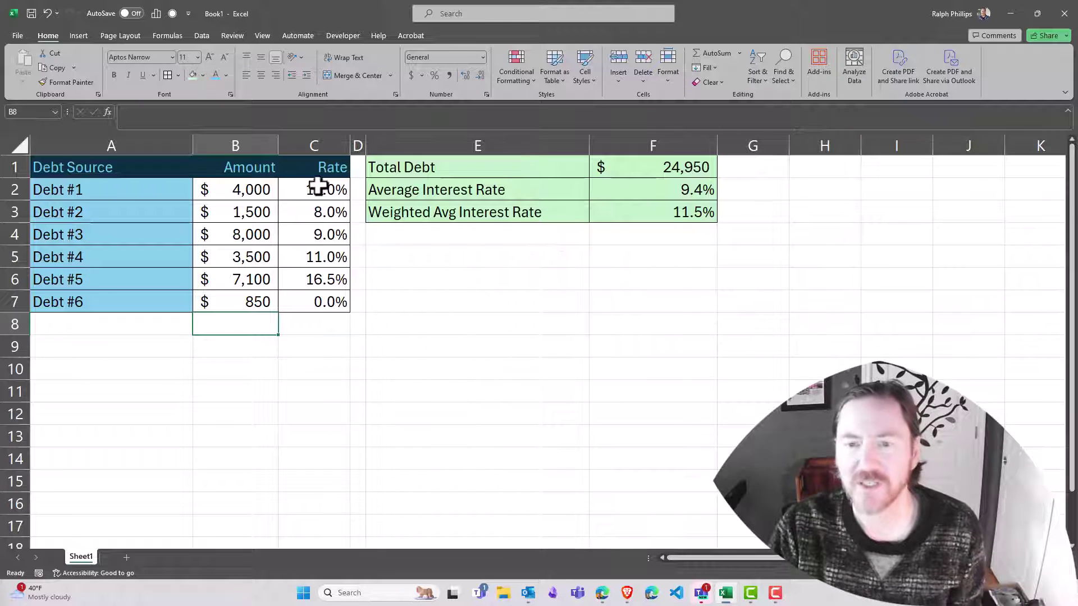
{"action": "left_click_drag", "start_coordinate": [306, 190], "coordinate": [310, 303]}
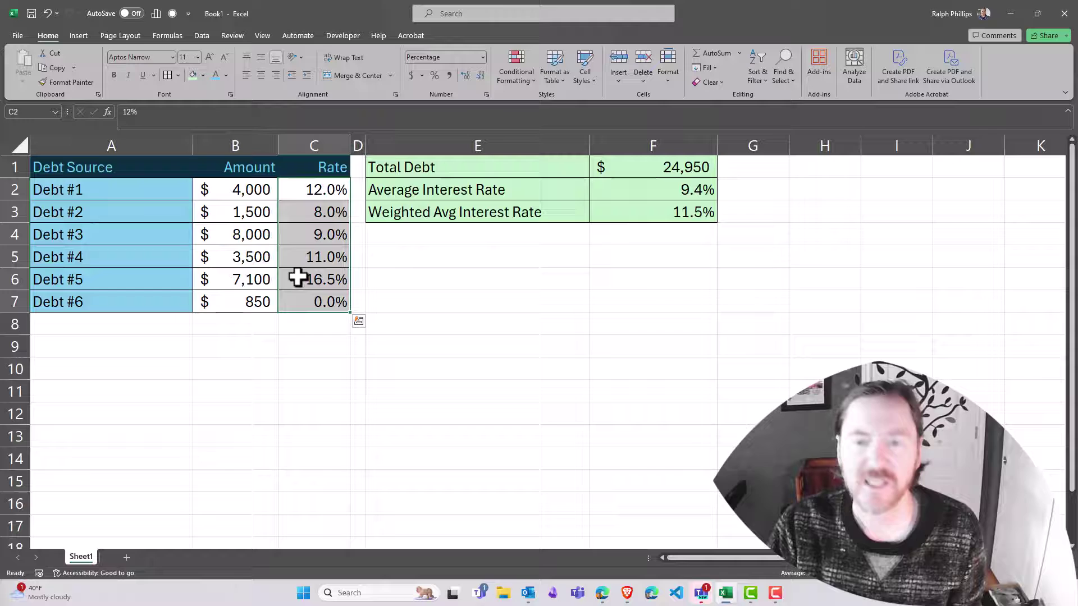